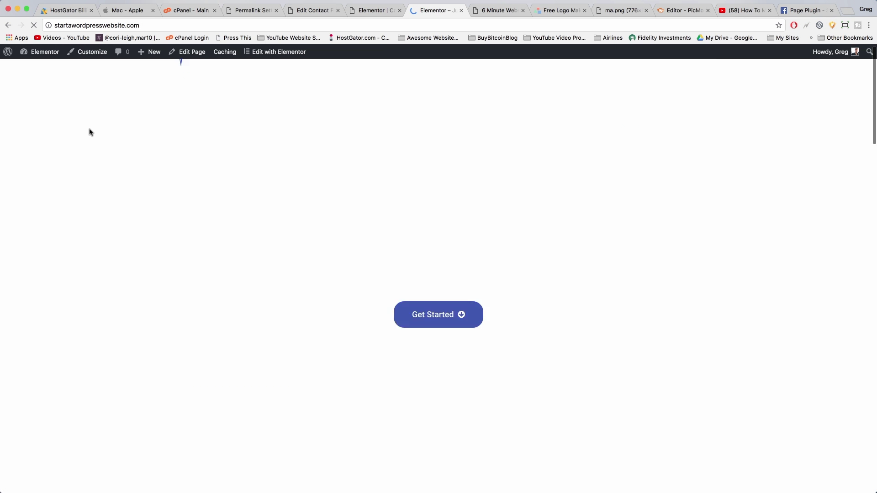
# Scroll through the 'Capture Your Passions' home page to review its content.
pyautogui.scroll(-15, 90, 132)
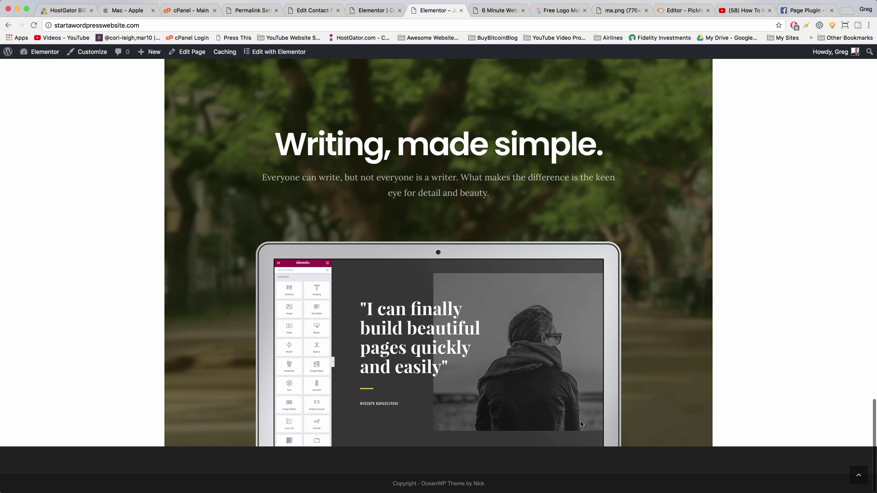
pyautogui.press('Home')
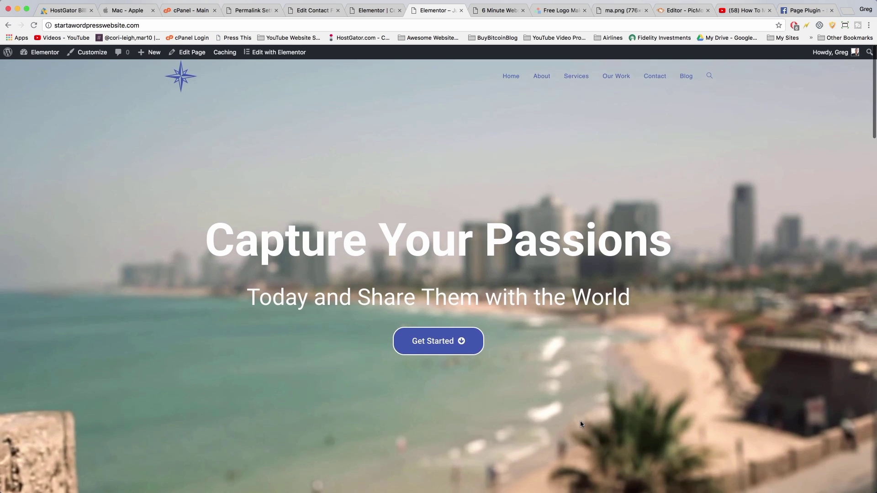
pyautogui.scroll(-15, 403, 278)
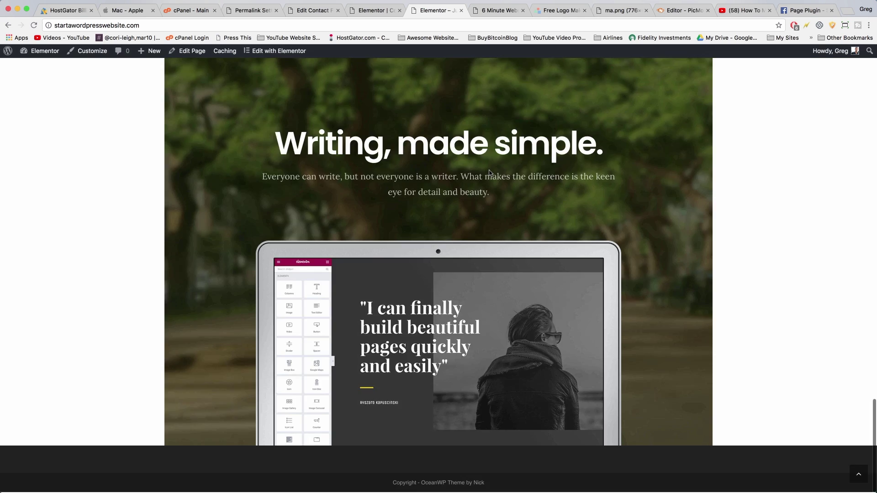
pyautogui.scroll(15, 383, 56)
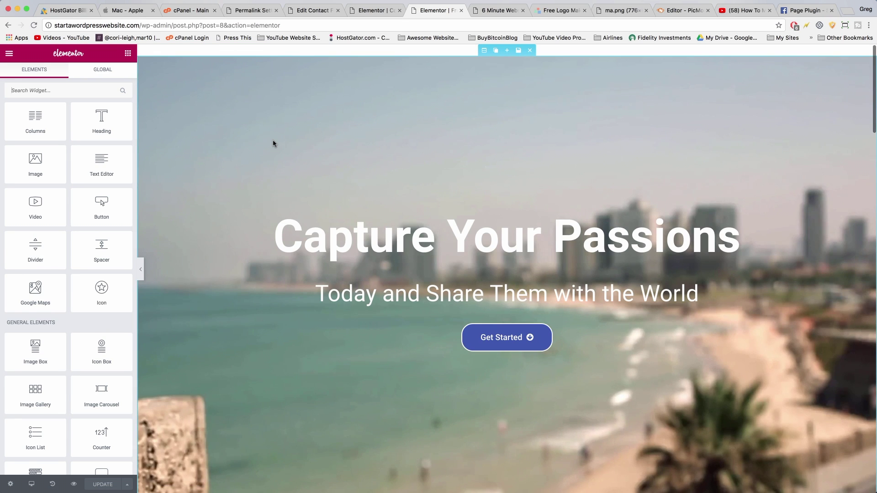
# Add a three-column section below the testimonial and focus the widget search box.
pyautogui.scroll(-20, 273, 143)
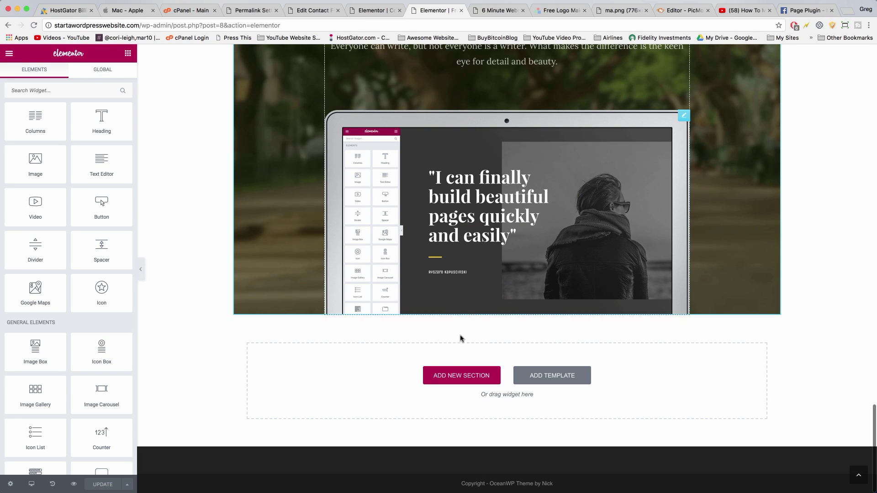
pyautogui.click(459, 374)
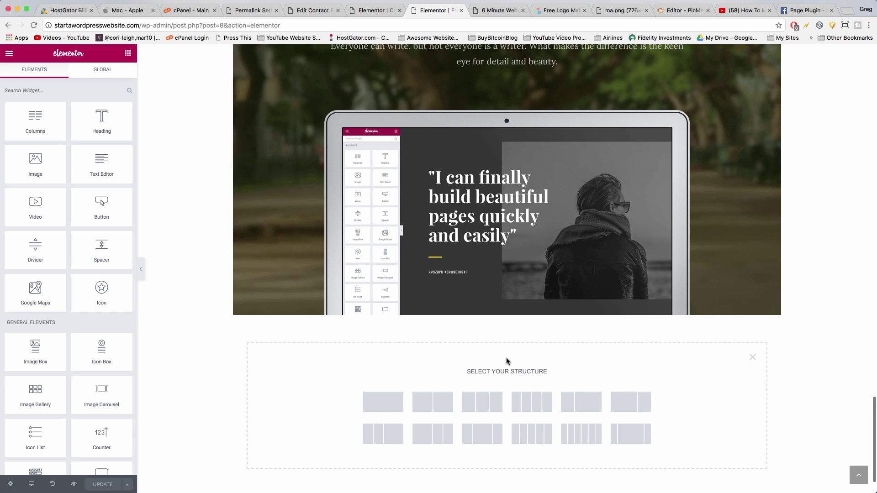
pyautogui.click(481, 400)
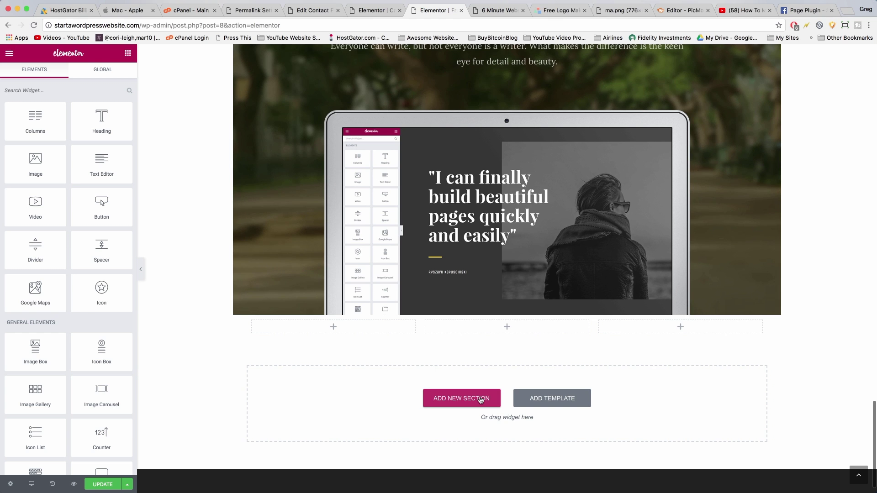
pyautogui.click(42, 90)
# Drag the Social Icons widget into the middle column and open its Style settings.
pyautogui.write('social')
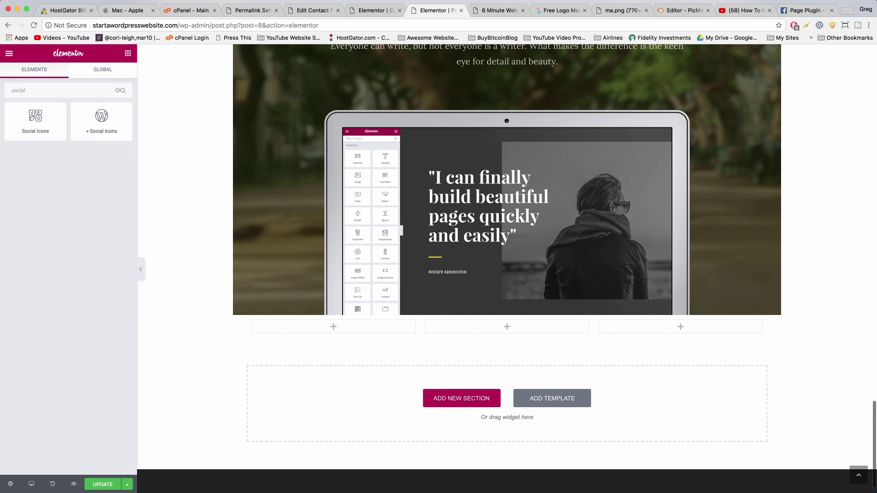
pyautogui.moveTo(35, 118); pyautogui.dragTo(522, 327)
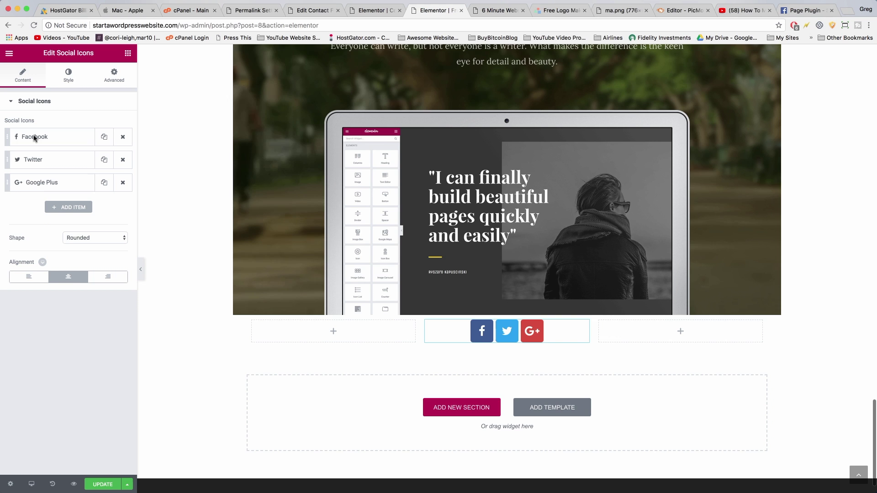
pyautogui.click(66, 81)
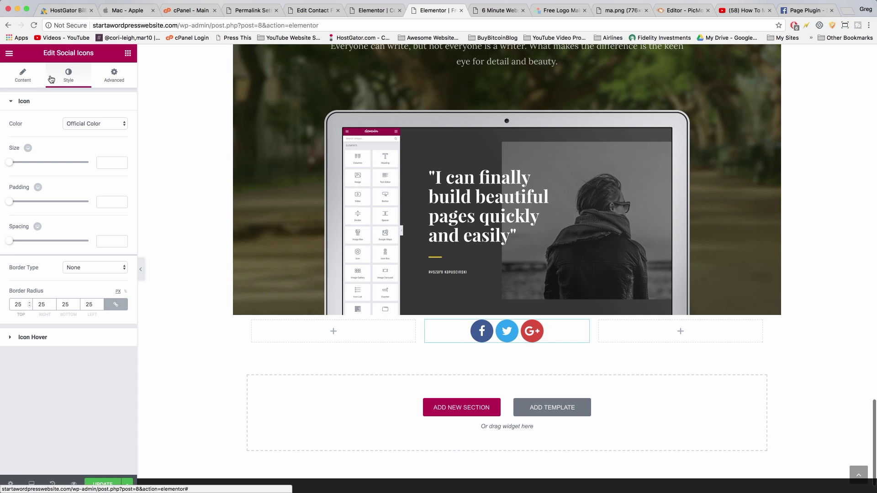
# Add a fourth social icon set to YouTube and link it to the YouTube channel address.
pyautogui.click(32, 76)
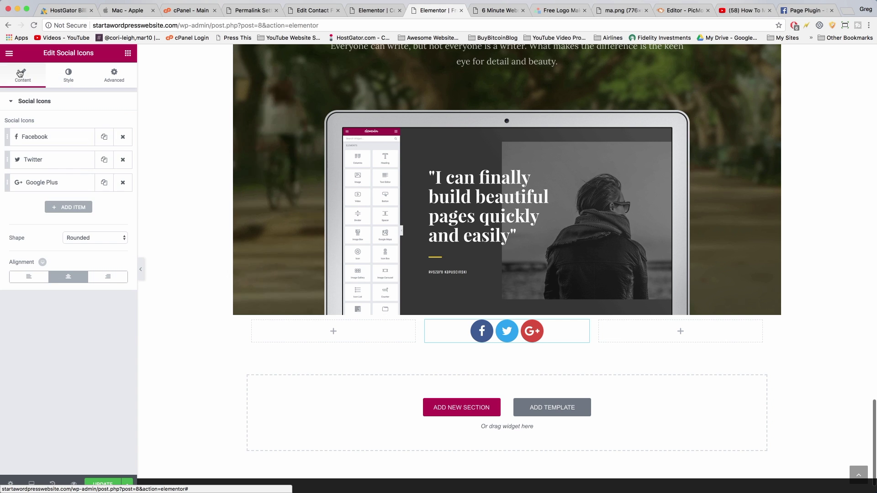
pyautogui.click(68, 207)
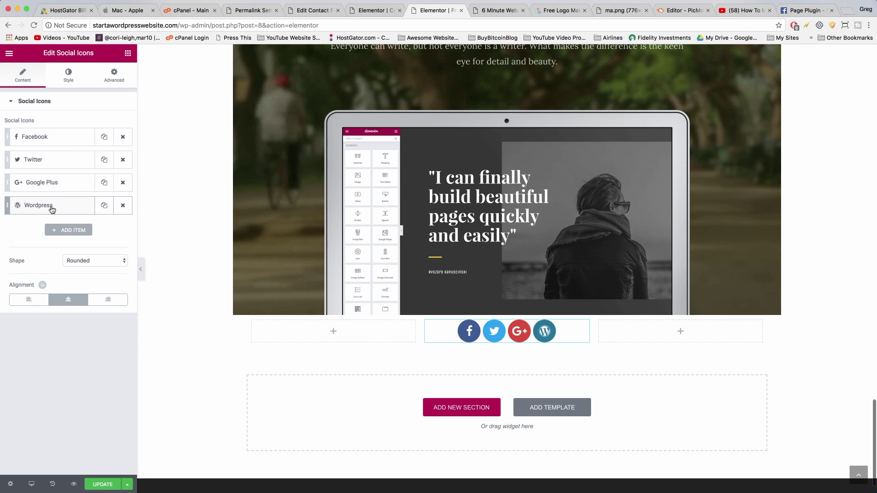
pyautogui.click(75, 207)
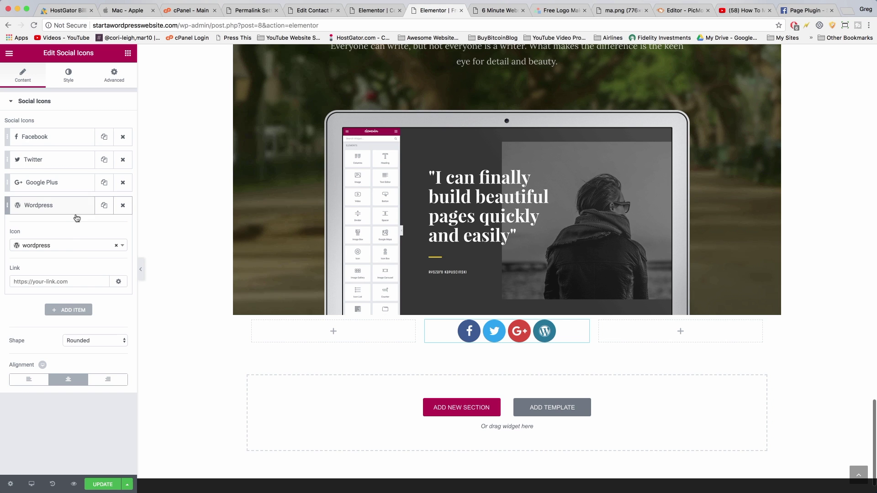
pyautogui.click(87, 252)
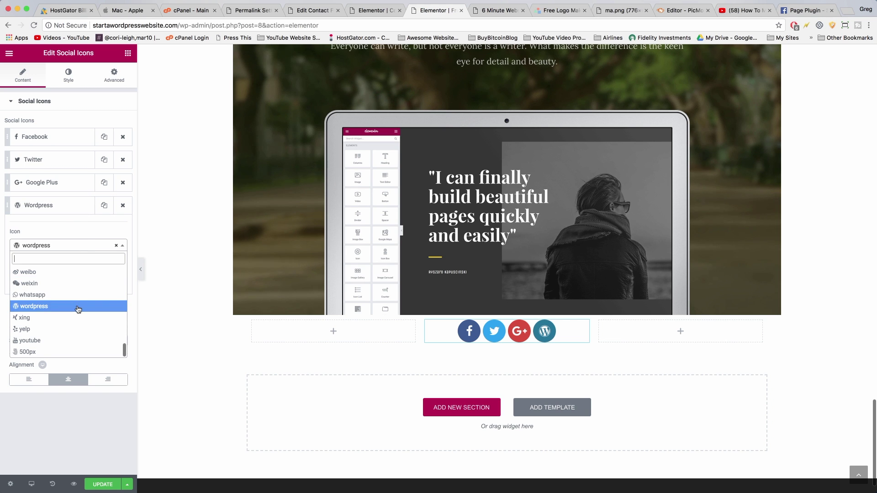
pyautogui.scroll(10, 78, 309)
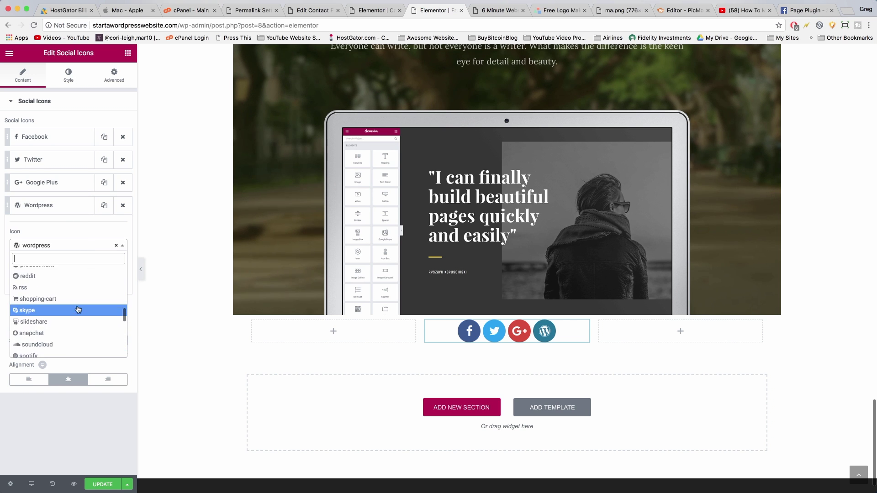
pyautogui.scroll(10, 78, 310)
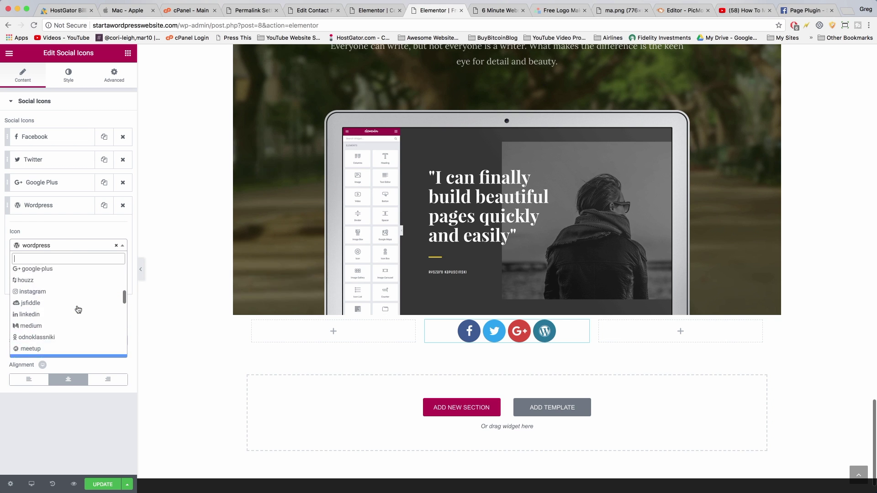
pyautogui.scroll(8, 78, 310)
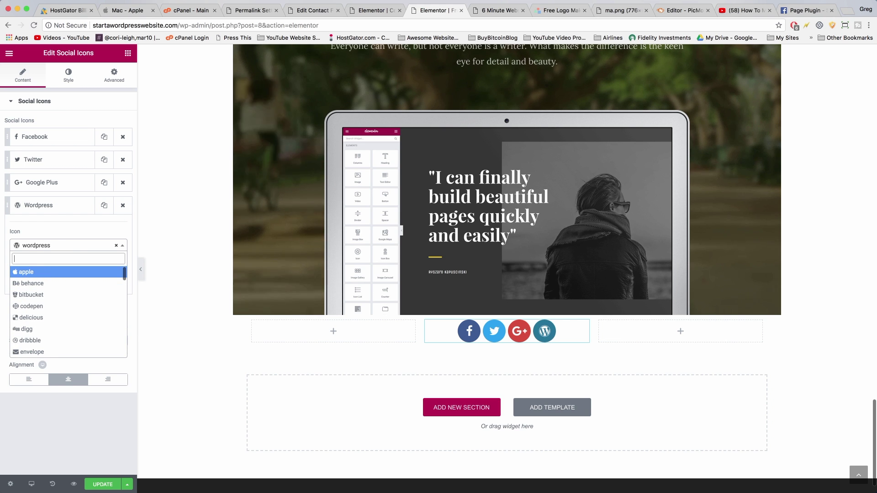
pyautogui.write('youtube')
pyautogui.click(38, 273)
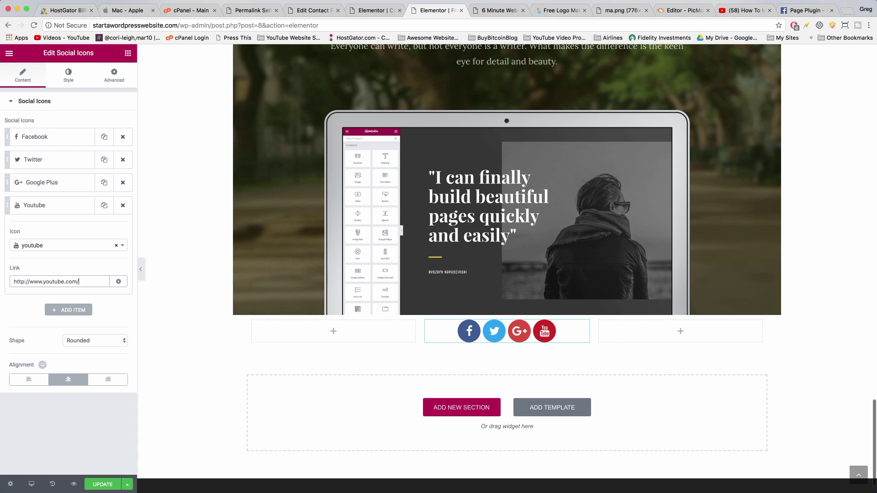
pyautogui.write('narayguy')
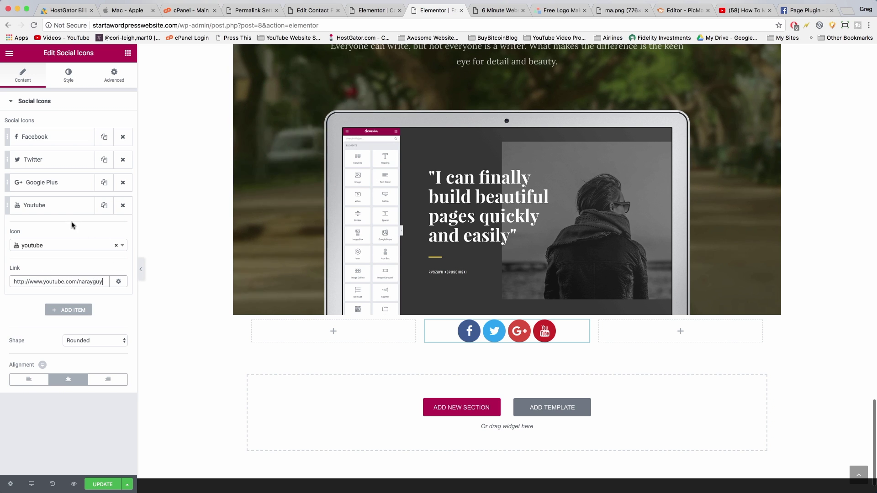
# Add a fifth social icon item set to Reddit, removing a stray WordPress icon.
pyautogui.click(46, 205)
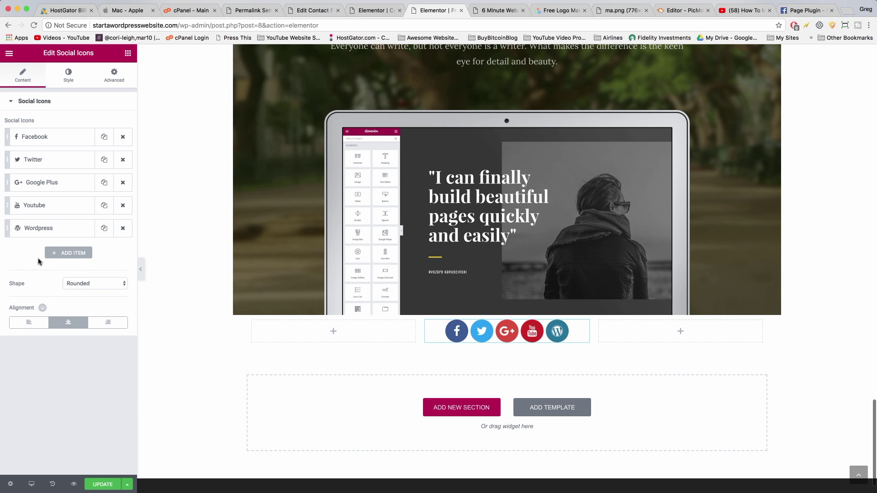
pyautogui.click(72, 231)
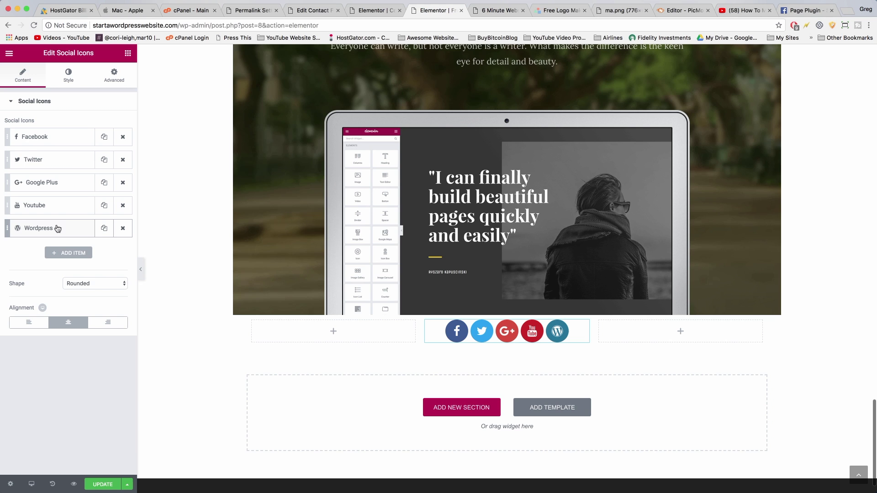
pyautogui.click(122, 228)
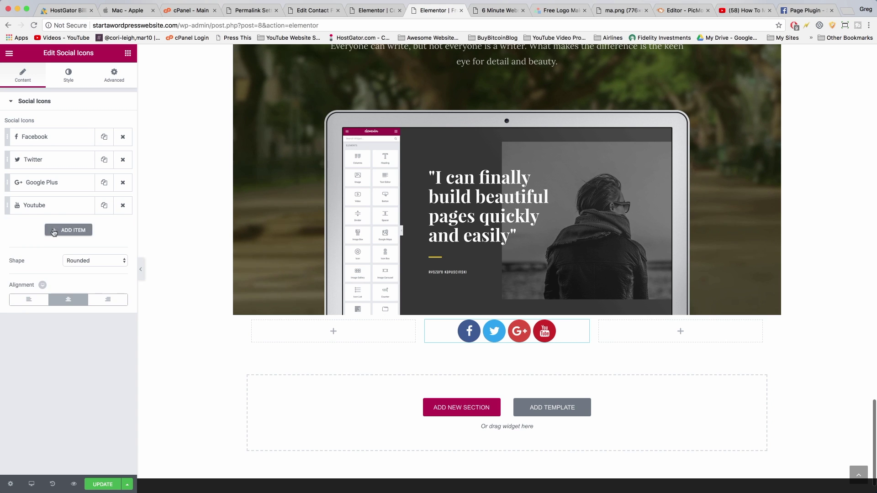
pyautogui.click(57, 231)
pyautogui.click(32, 229)
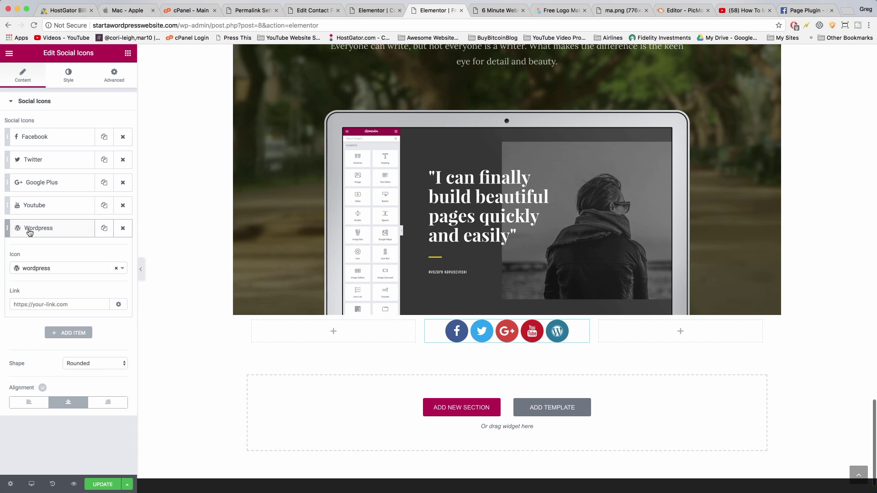
pyautogui.click(32, 269)
pyautogui.write('redd')
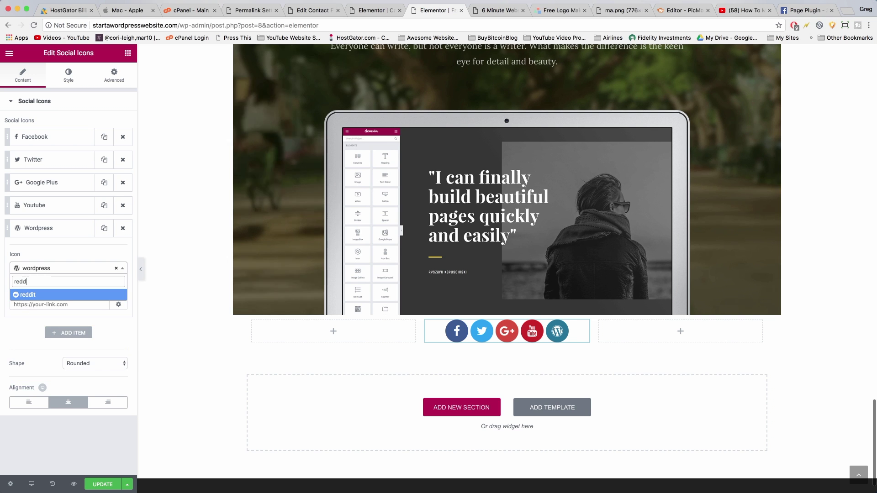
pyautogui.click(28, 295)
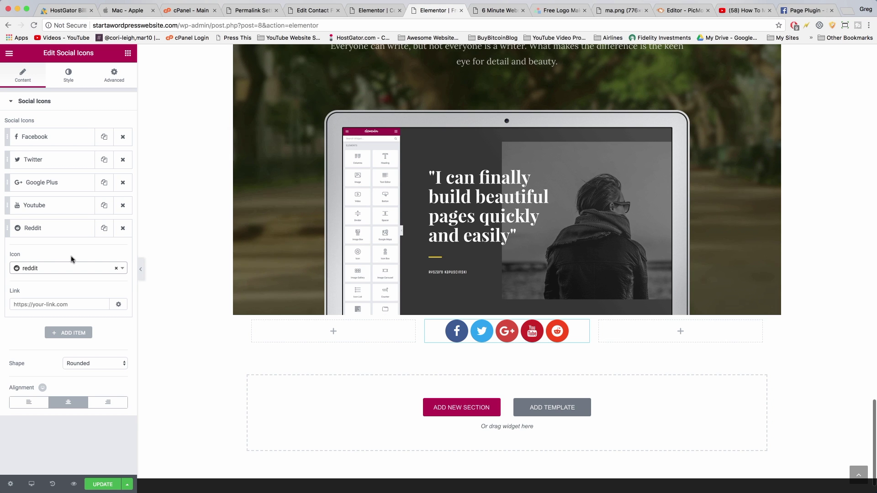
pyautogui.click(47, 303)
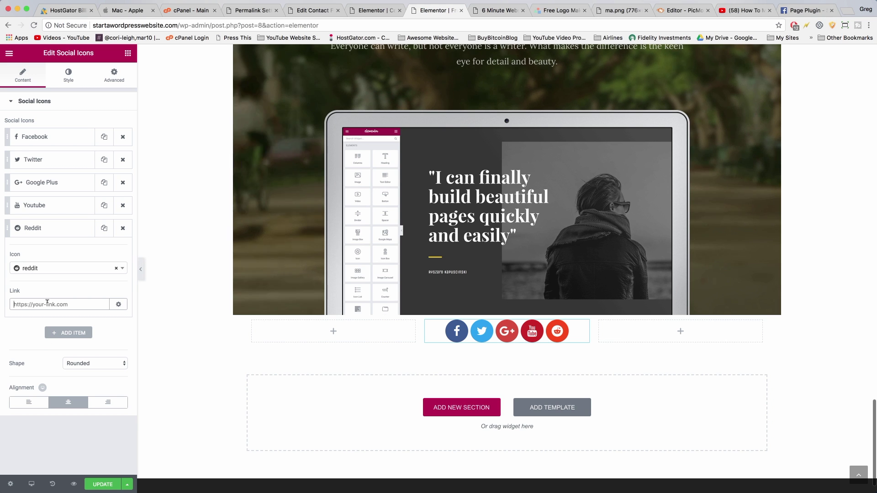
pyautogui.write('http://')
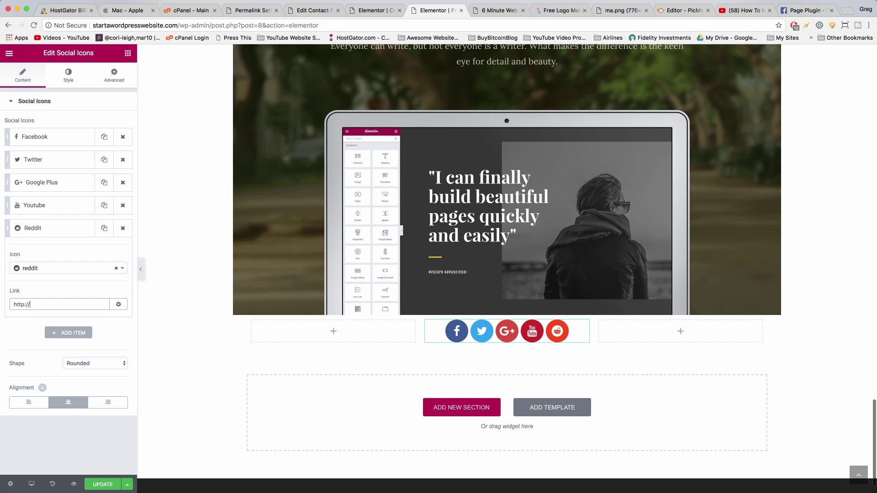
pyautogui.press('BackSpace')
pyautogui.press('BackSpace')
pyautogui.press('BackSpace')
pyautogui.press('BackSpace')
pyautogui.press('BackSpace')
pyautogui.press('BackSpace')
pyautogui.press('BackSpace')
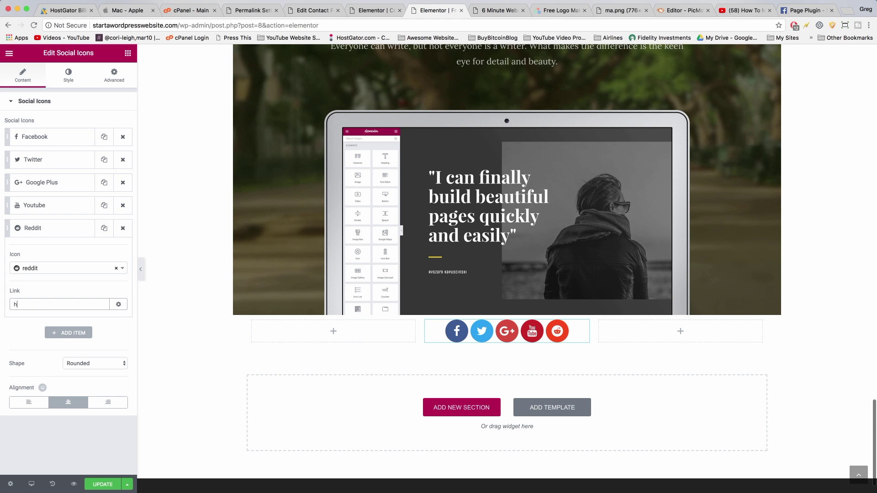
pyautogui.write('http://www.reddit.com')
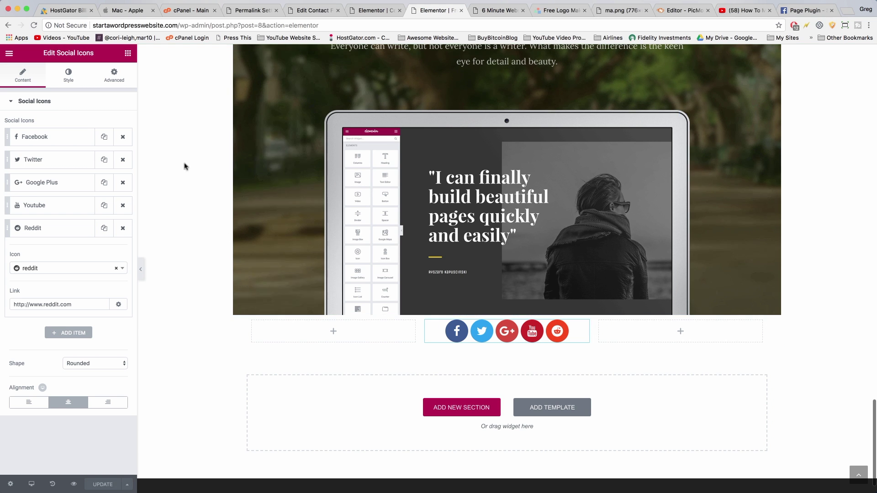
# Put a Main Navigation Custom Menu with 5px padding in the right column and a text block in the left.
pyautogui.click(128, 53)
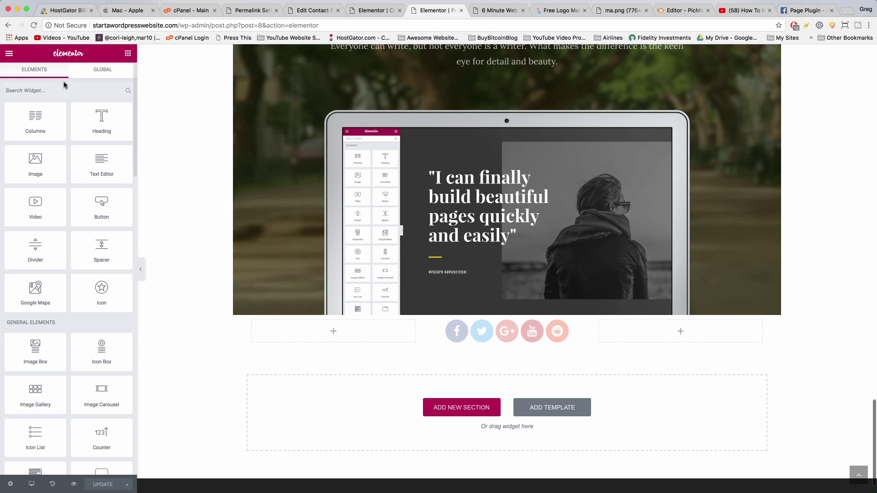
pyautogui.write('menu')
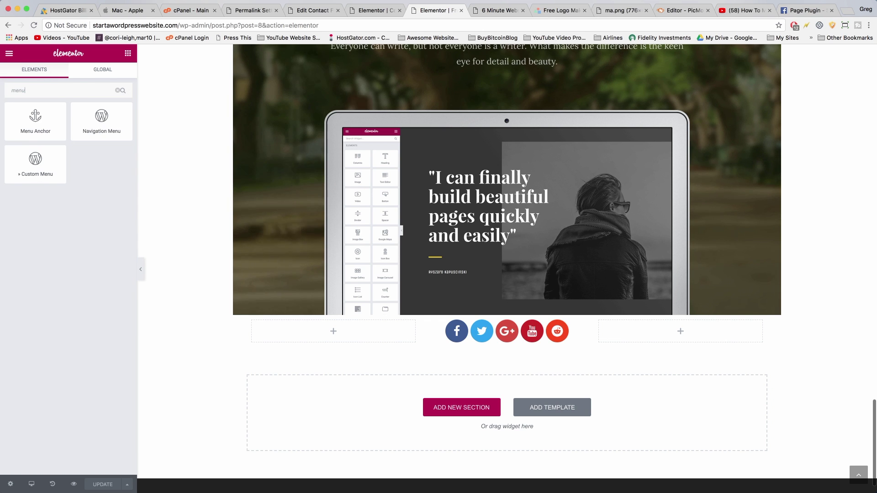
pyautogui.moveTo(35, 162); pyautogui.dragTo(642, 336)
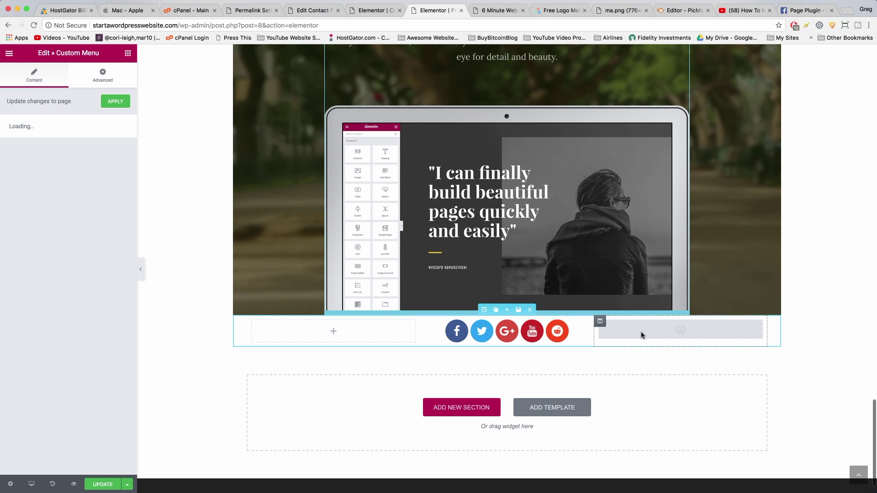
pyautogui.click(51, 165)
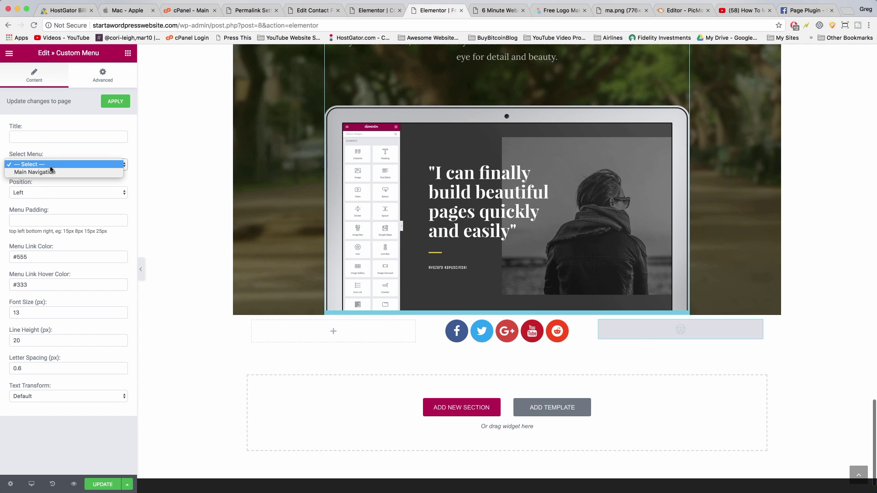
pyautogui.click(51, 172)
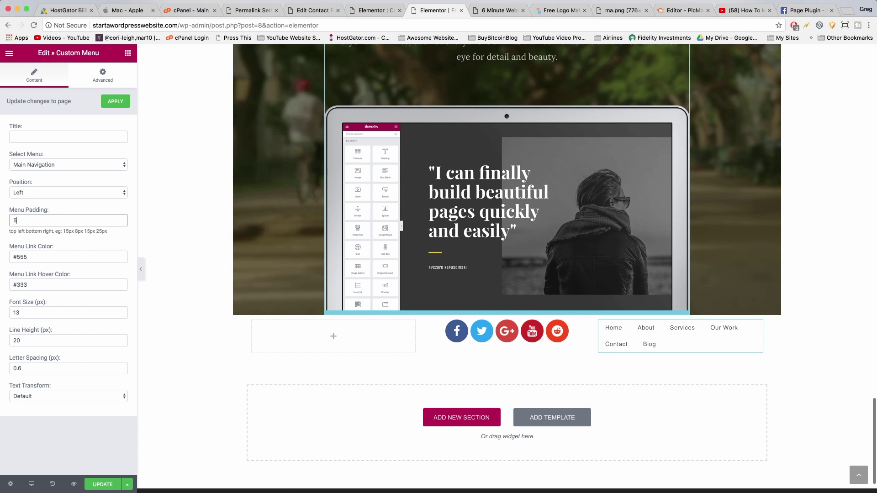
pyautogui.write('5')
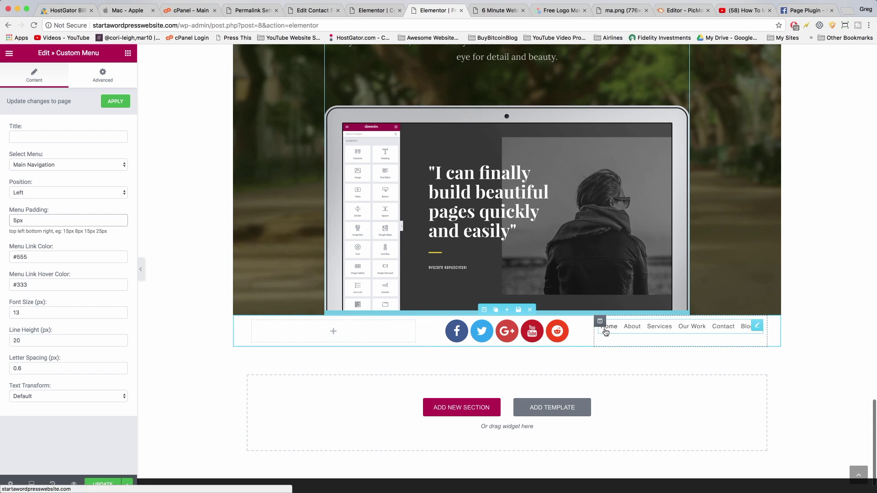
pyautogui.click(330, 332)
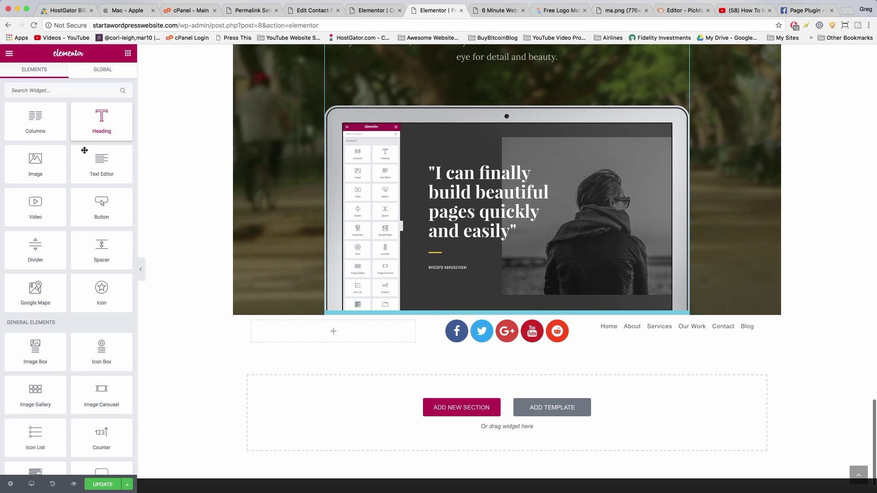
pyautogui.moveTo(84, 150); pyautogui.dragTo(329, 336)
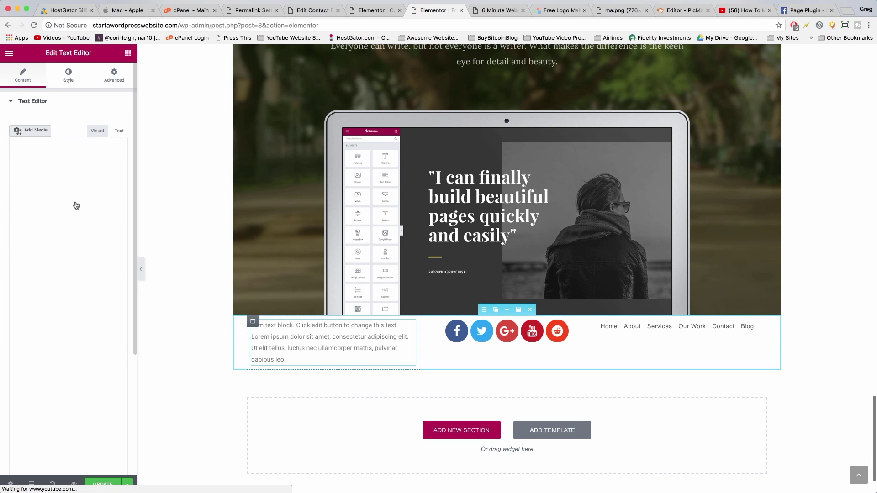
# Replace the left text block's placeholder with 'Copyright 2018' and the owner's name.
pyautogui.press('super+a')
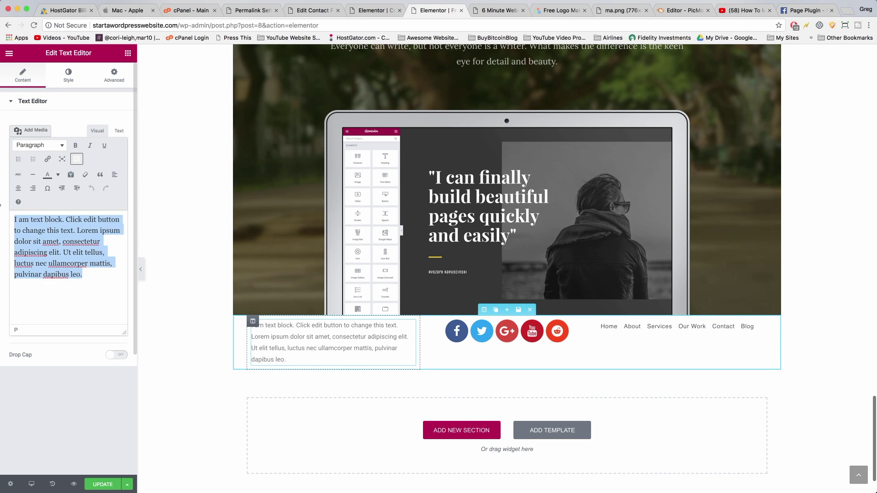
pyautogui.write('Copyr')
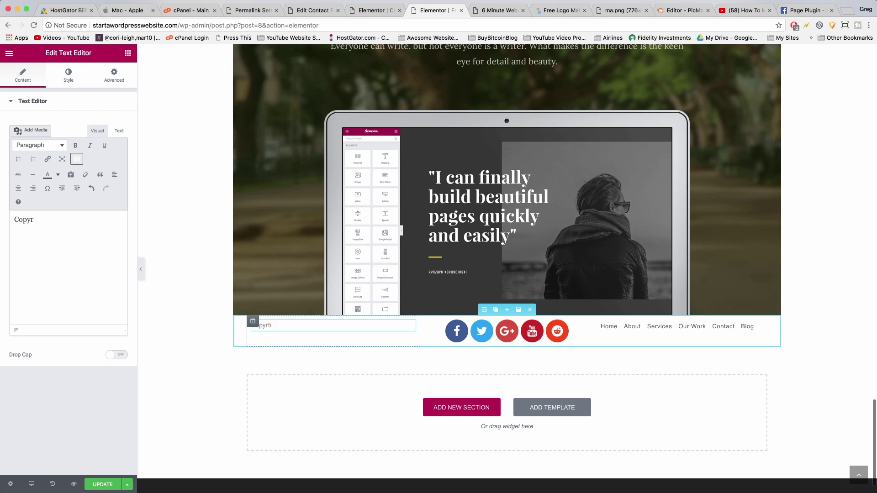
pyautogui.write('ight 2018')
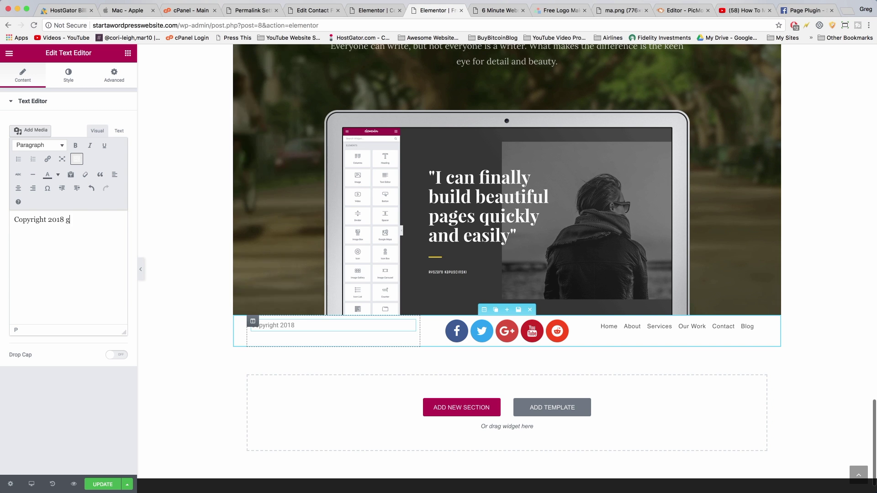
pyautogui.write(' Greg Narayan')
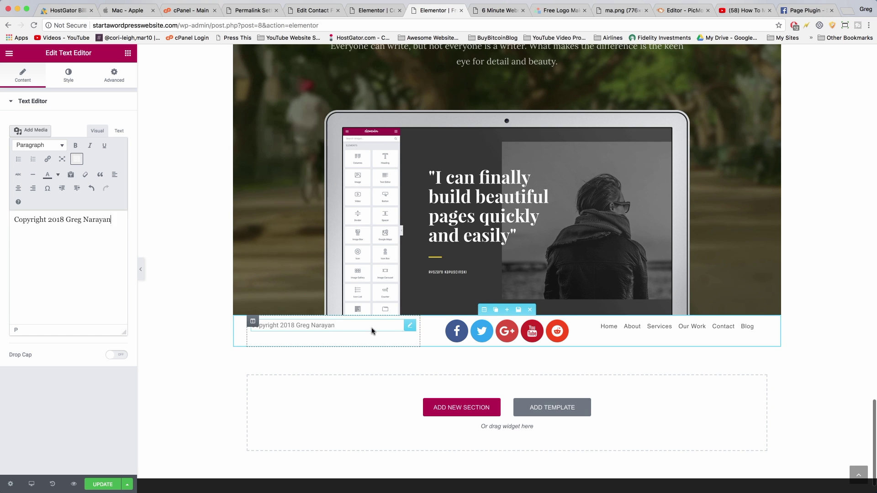
# Search Google for 'copyright symbol' and copy the © symbol from the results.
pyautogui.click(848, 12)
pyautogui.write('copyright symbol')
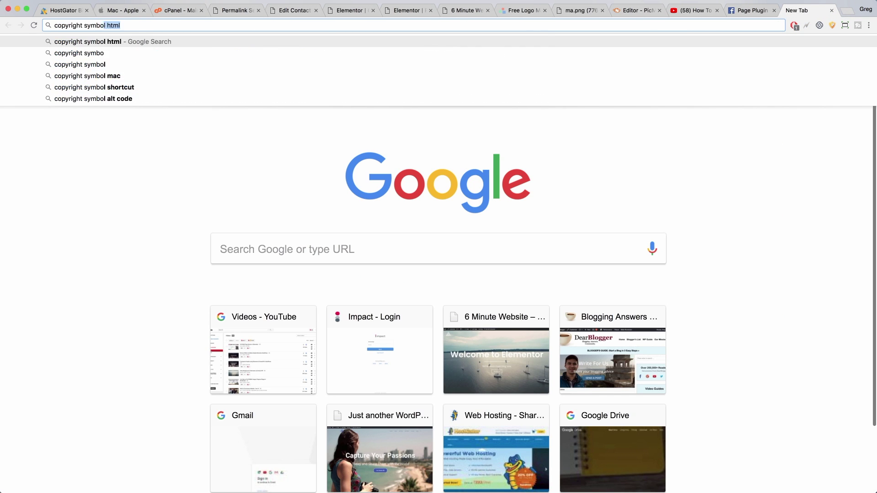
pyautogui.press('Delete')
pyautogui.press('Return')
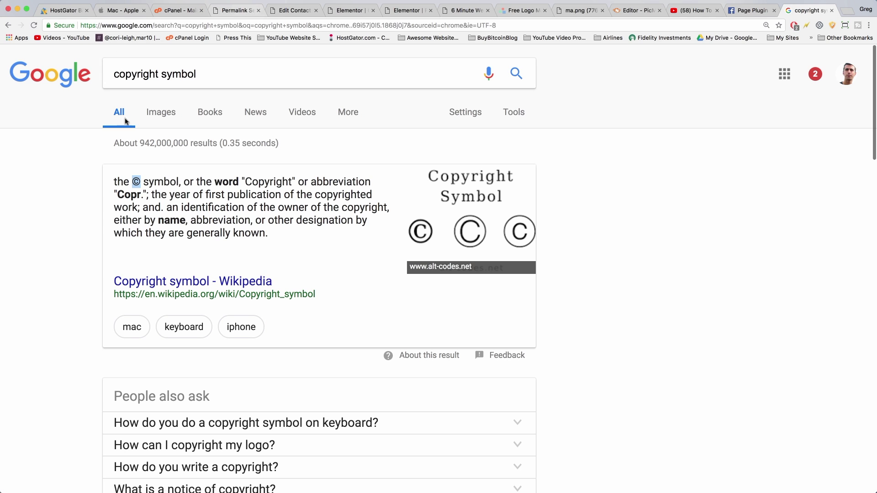
pyautogui.rightClick(136, 182)
pyautogui.click(155, 201)
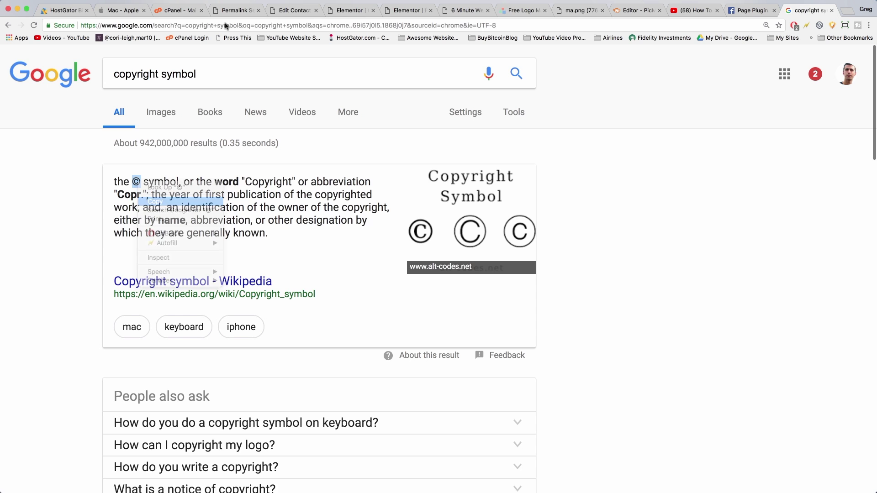
pyautogui.click(306, 10)
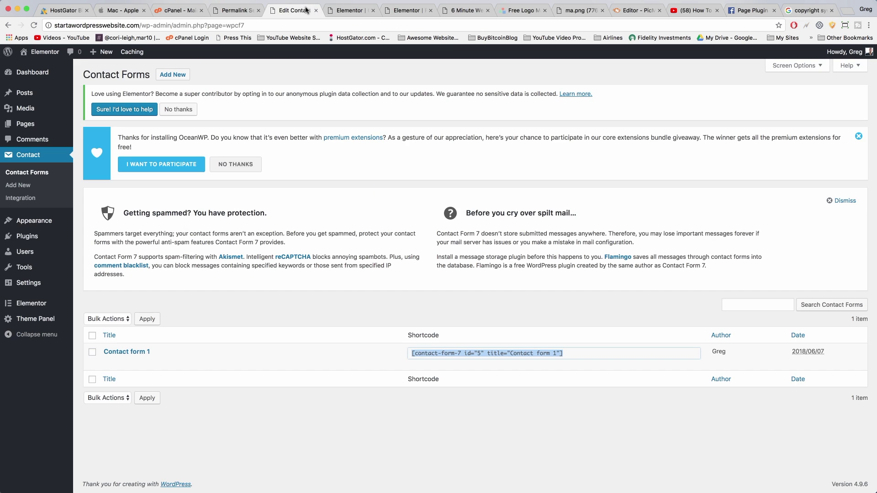
# Insert the © symbol so the footer line reads 'Copyright © 2018'.
pyautogui.click(350, 11)
pyautogui.click(407, 10)
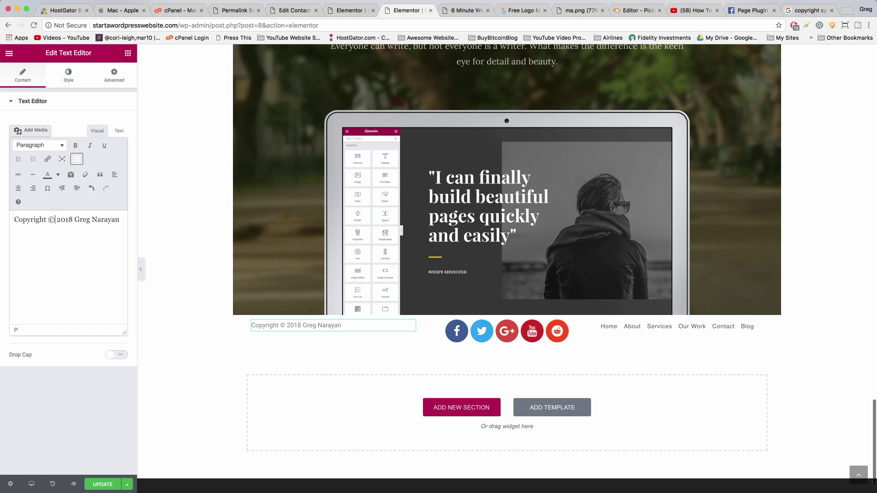
pyautogui.hotkey('alt', 'Left')
pyautogui.hotkey('alt', 'Left')
pyautogui.hotkey('alt', 'Left')
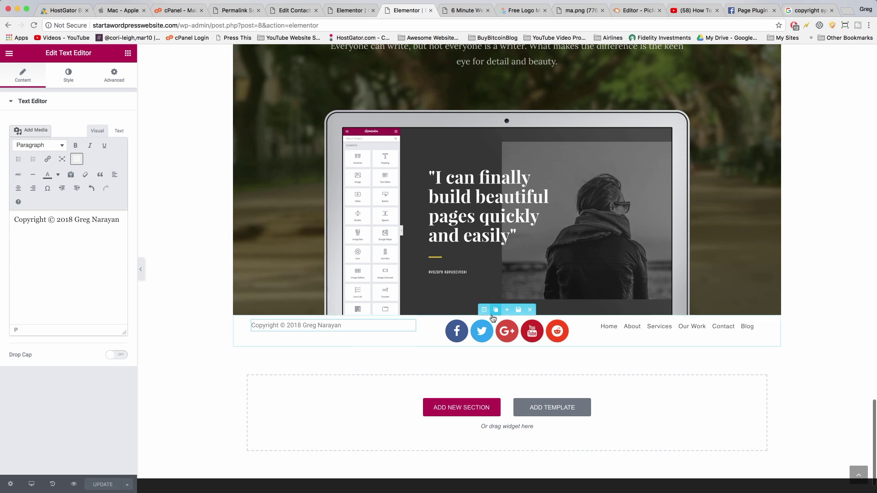
# Set the footer section's Content Position to Middle, stretch it to full width, and update the page.
pyautogui.click(485, 309)
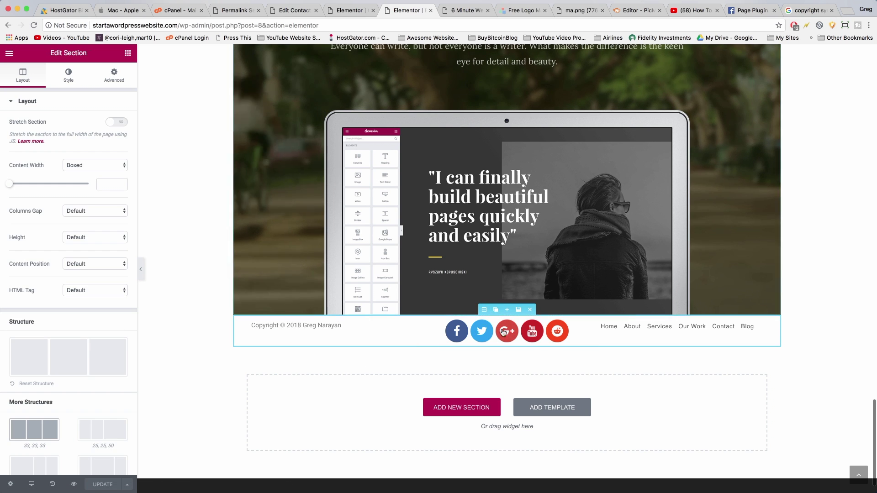
pyautogui.click(109, 85)
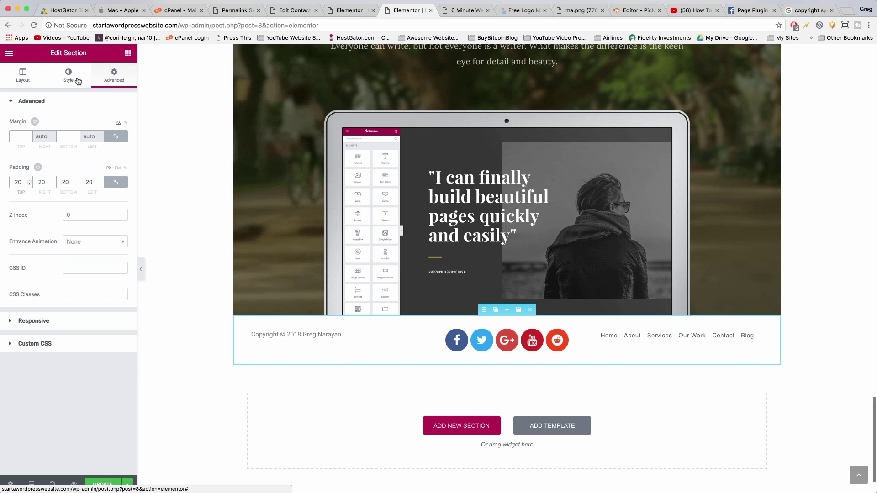
pyautogui.click(23, 75)
pyautogui.click(91, 264)
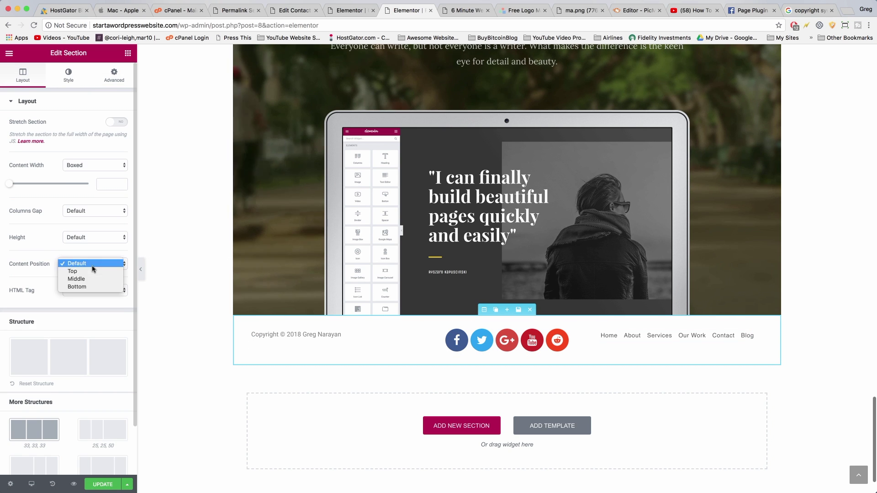
pyautogui.click(86, 279)
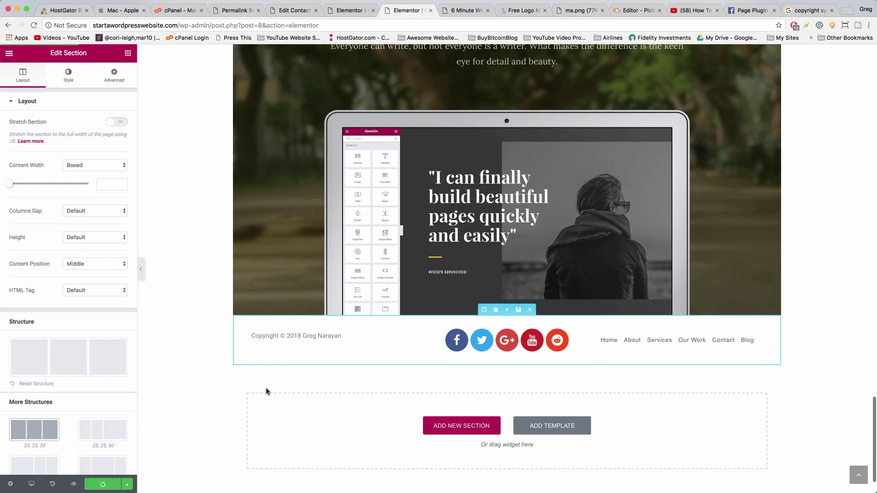
pyautogui.click(114, 122)
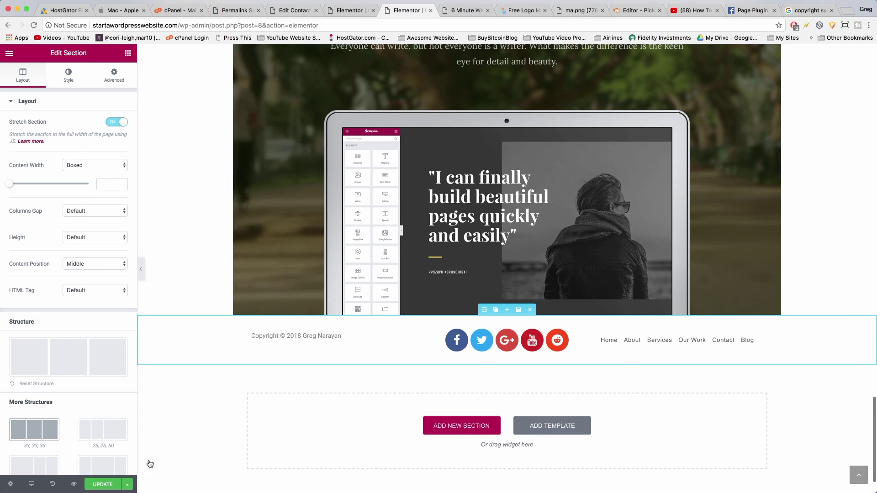
pyautogui.click(114, 485)
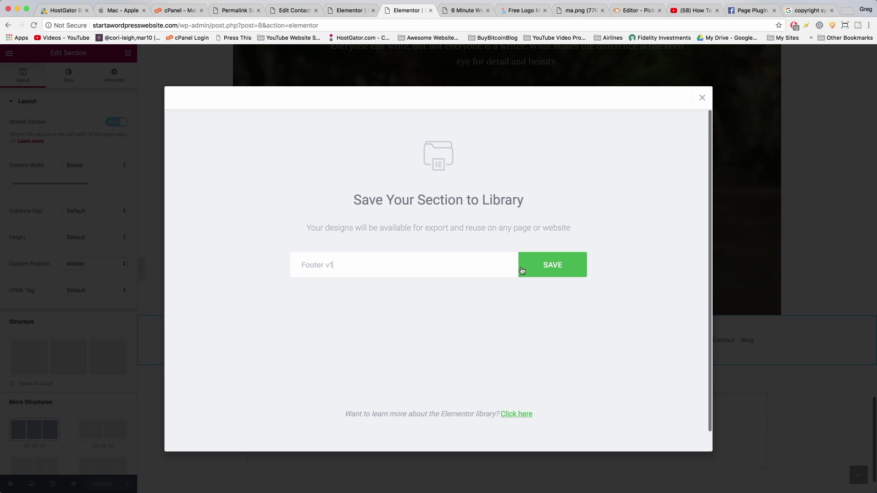
# Save the footer section as the 'Footer v1' library template and close the Library window.
pyautogui.click(536, 269)
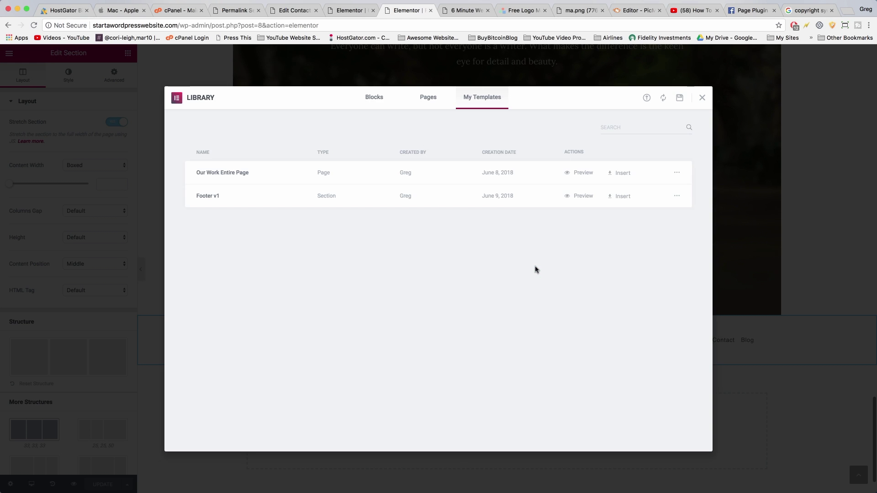
pyautogui.click(703, 99)
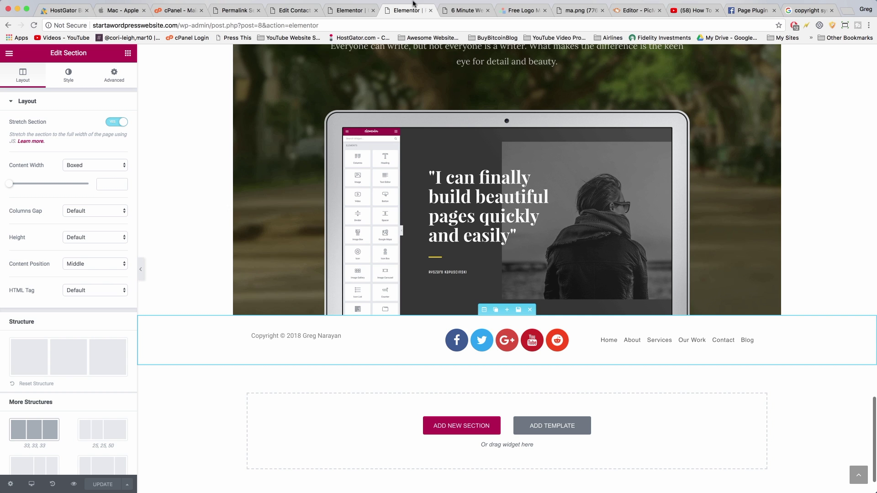
# Go from the editor to the site's home page and open the About page in Elementor.
pyautogui.click(9, 54)
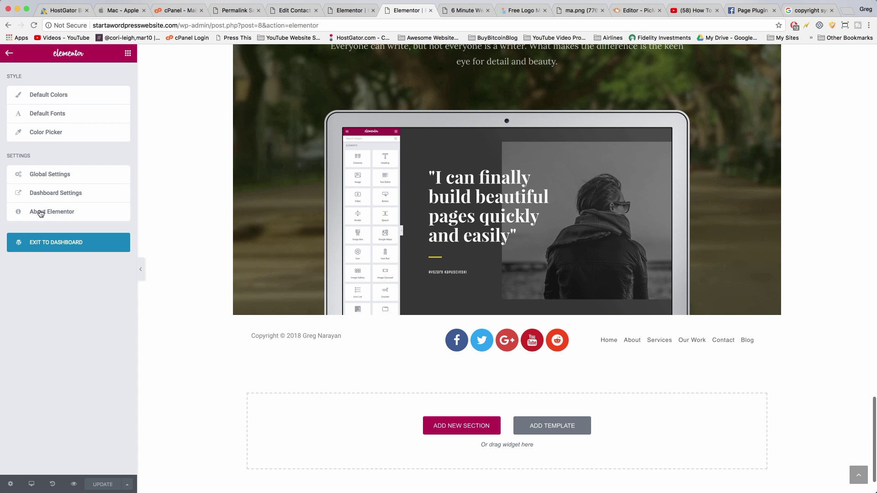
pyautogui.click(14, 58)
pyautogui.doubleClick(183, 25)
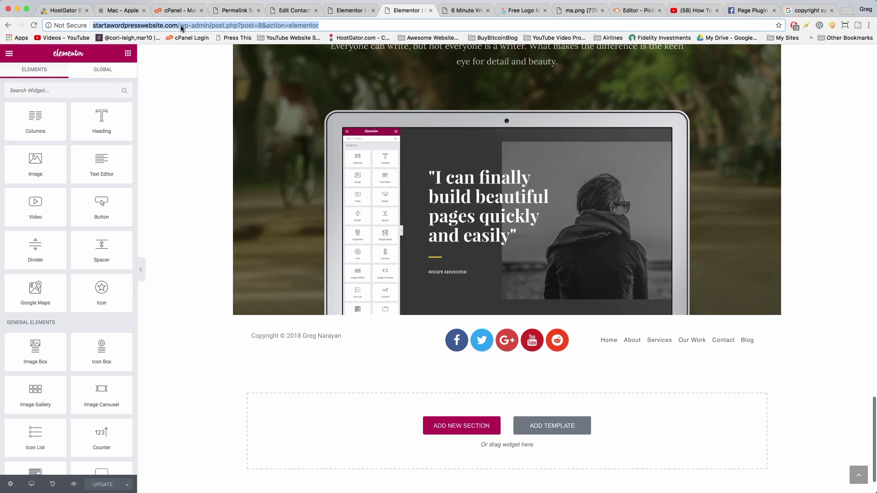
pyautogui.press('shift+super+Right')
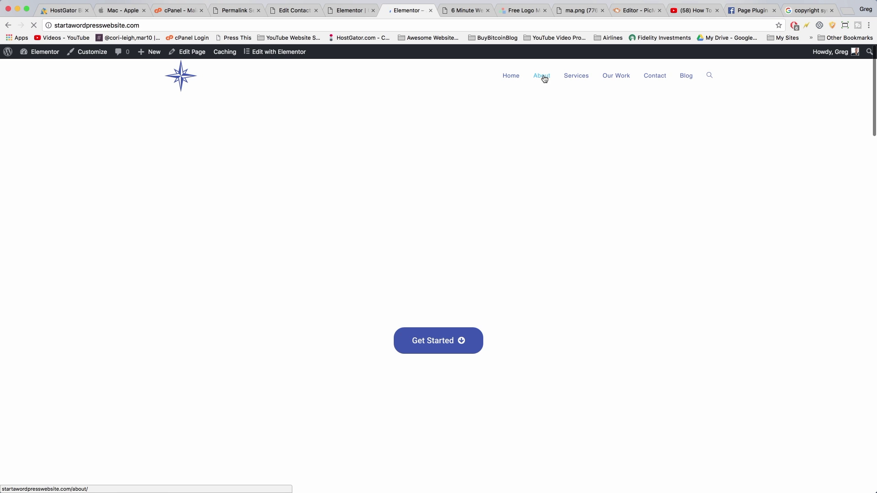
pyautogui.click(542, 77)
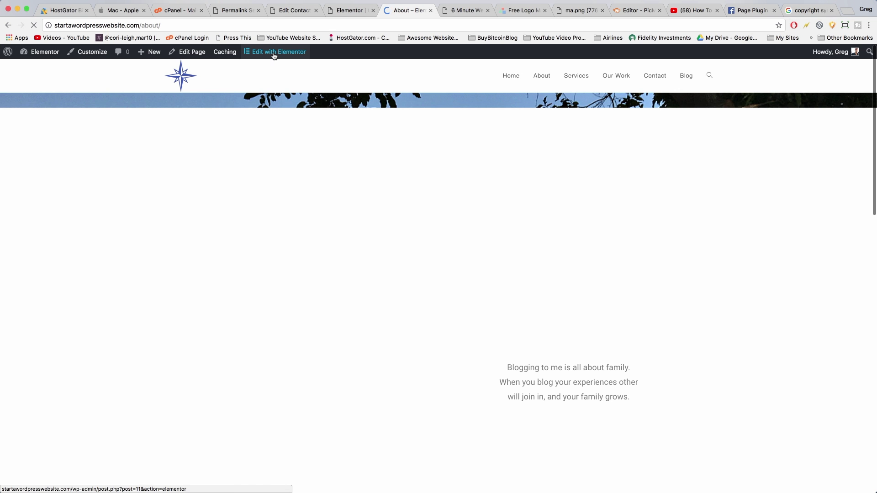
pyautogui.click(274, 54)
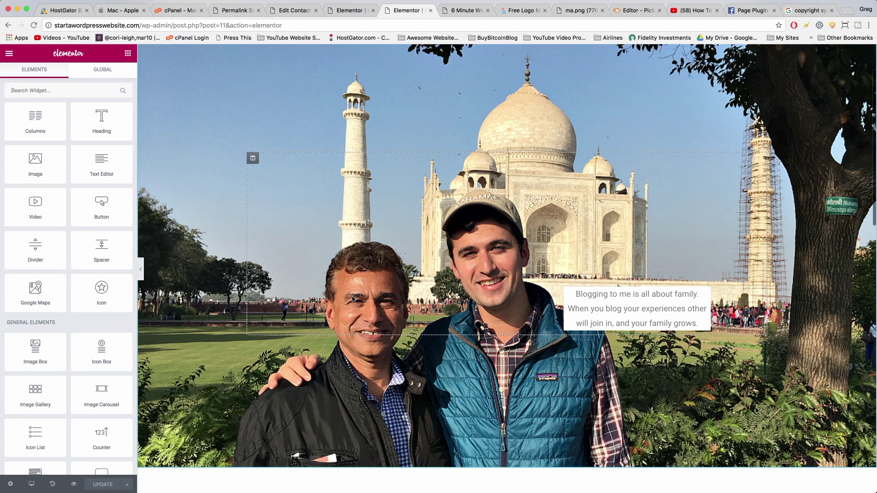
# Insert the saved Footer v1 template from My Templates at the bottom of the About page.
pyautogui.scroll(-20, 352, 299)
pyautogui.click(560, 384)
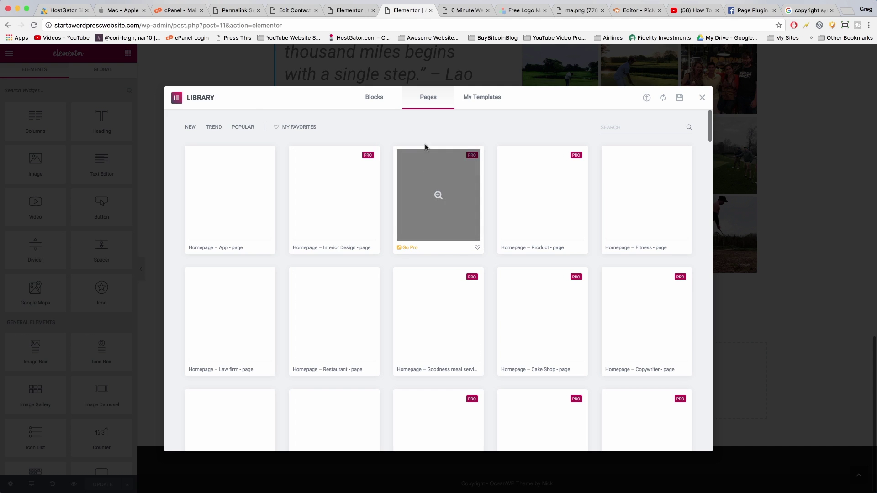
pyautogui.click(476, 99)
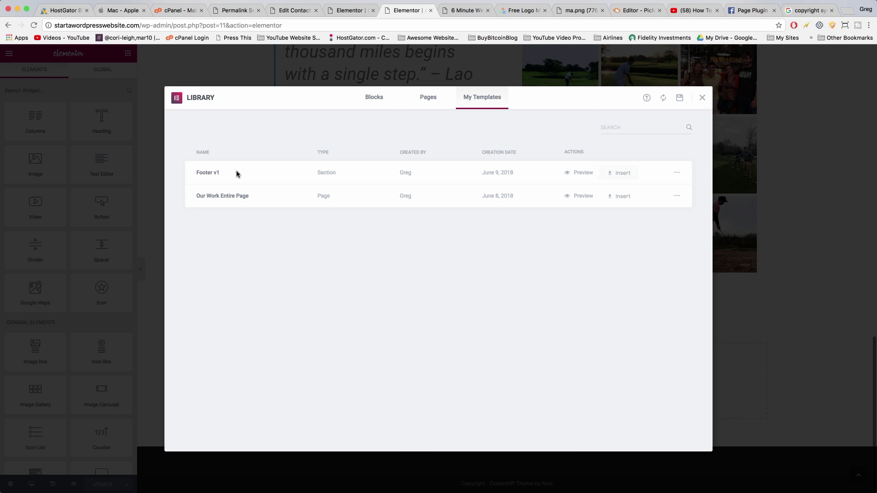
pyautogui.click(619, 173)
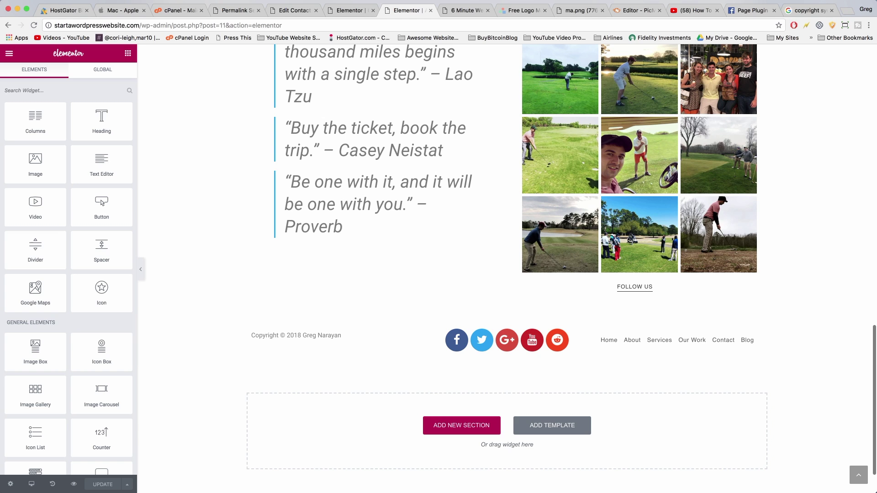
pyautogui.click(9, 53)
# Disable Display Copyright Area in the About page's OceanWP Footer settings.
pyautogui.click(48, 249)
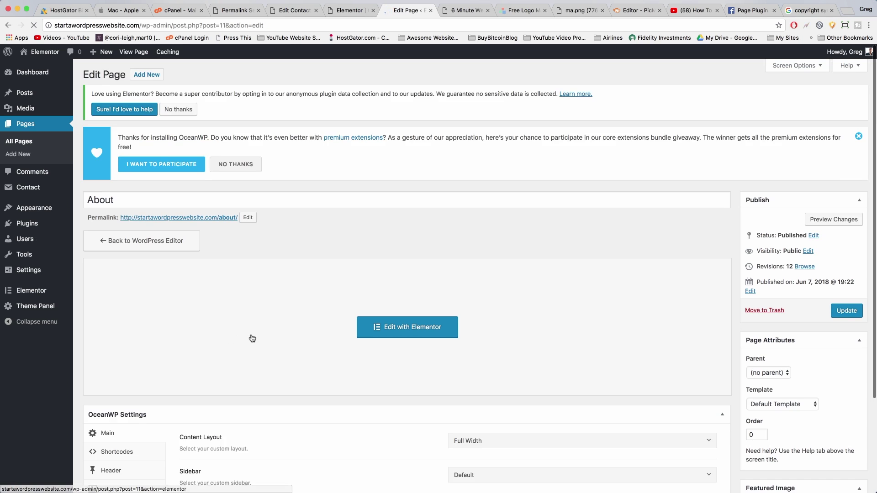
pyautogui.scroll(-5, 251, 336)
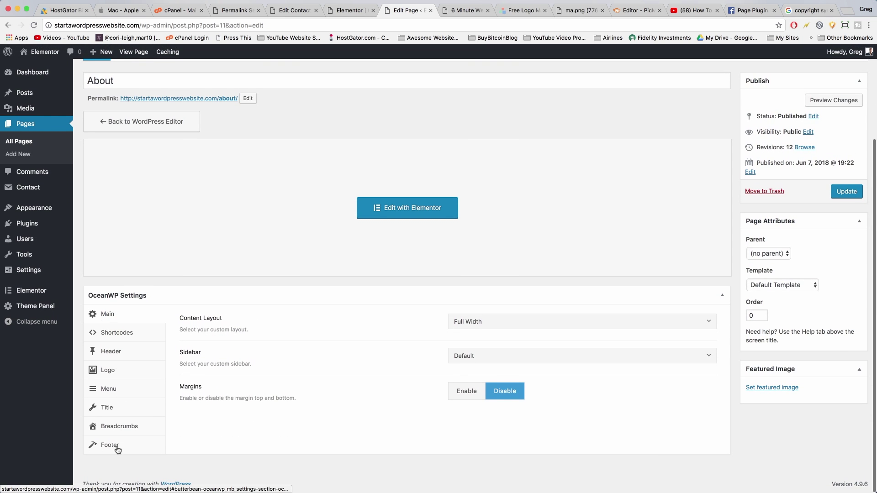
pyautogui.click(117, 448)
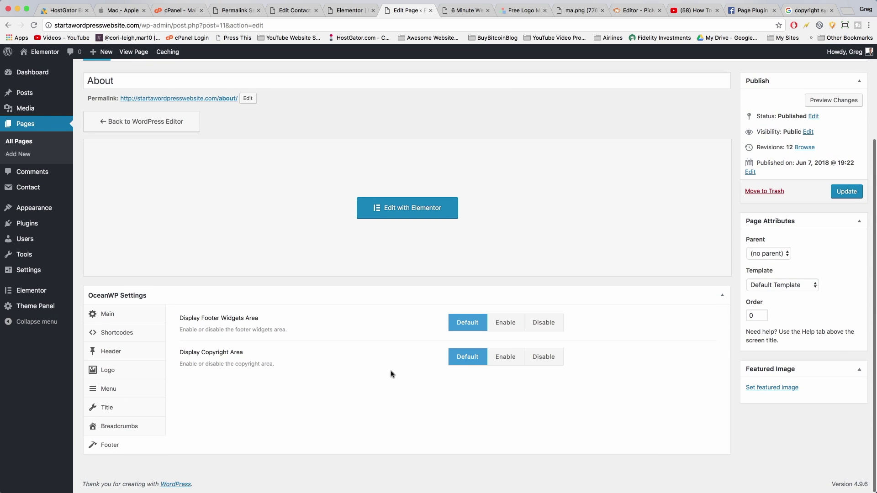
pyautogui.click(551, 363)
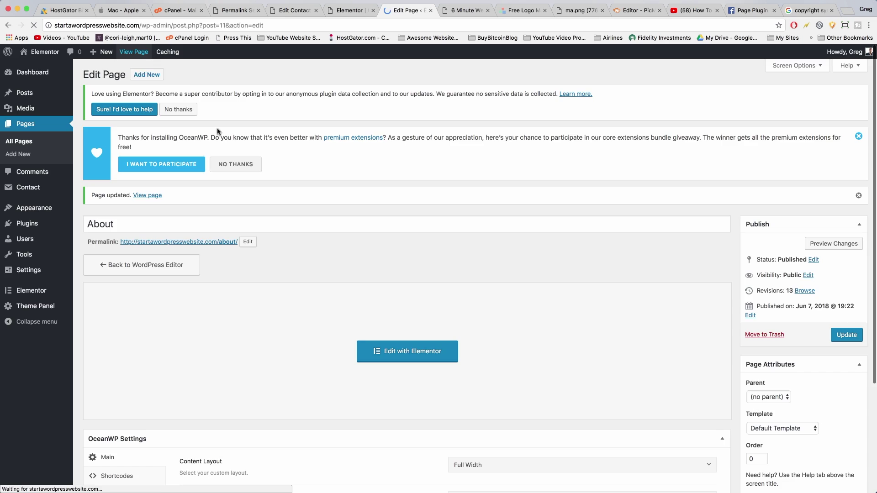
pyautogui.scroll(-15, 376, 258)
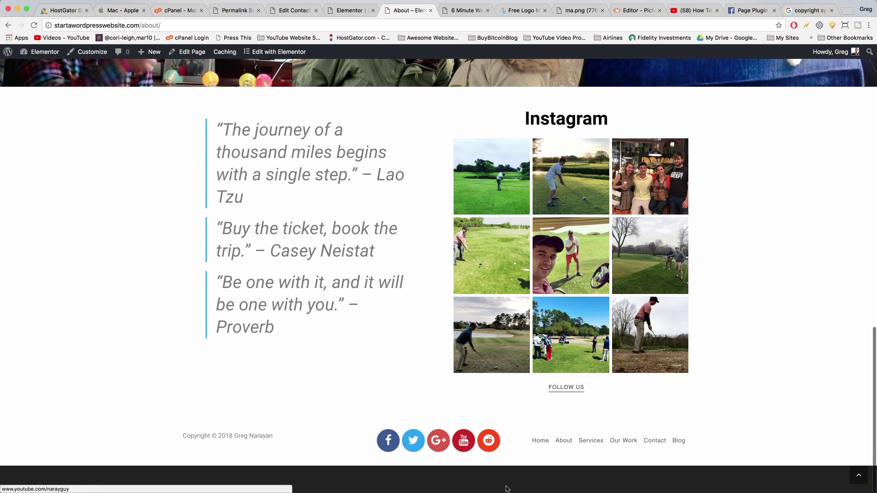
# Disable Display Footer Widgets Area in the About page's OceanWP Footer settings too.
pyautogui.scroll(20, 419, 488)
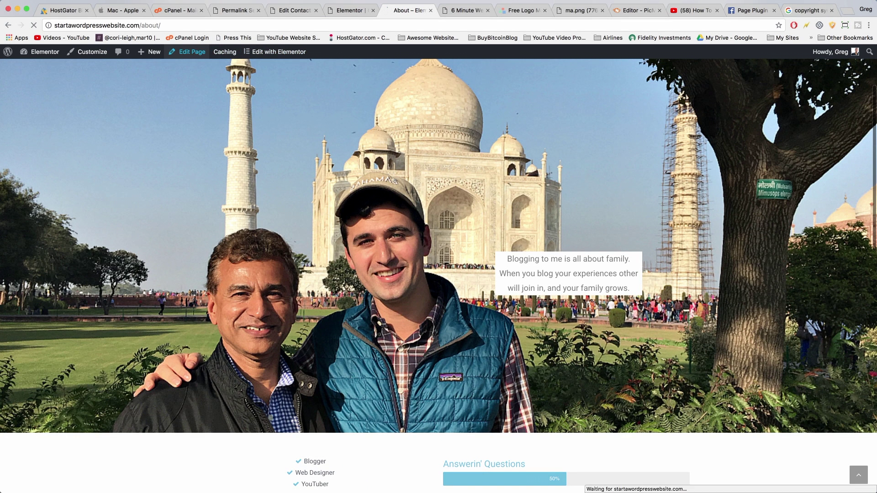
pyautogui.scroll(-5, 177, 406)
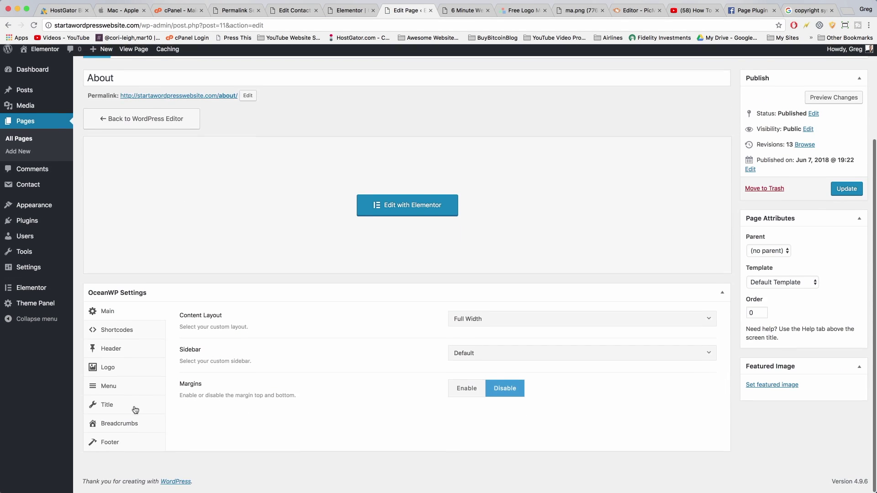
pyautogui.click(135, 445)
pyautogui.click(548, 328)
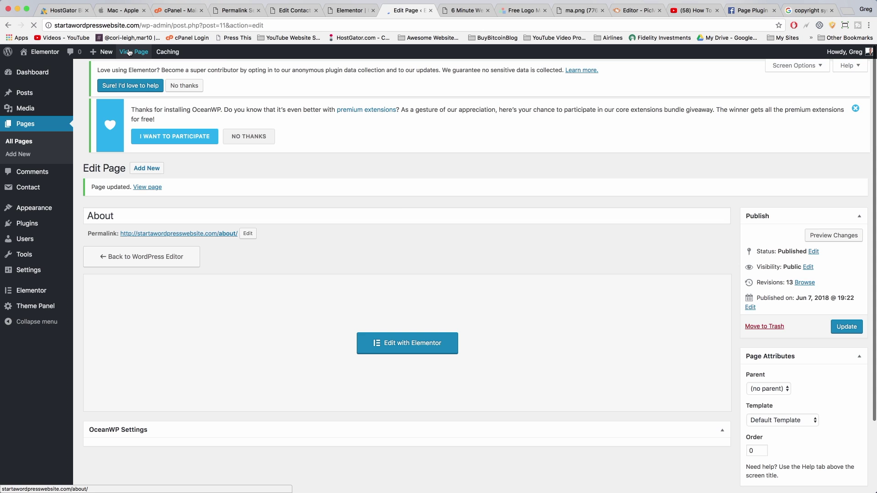
pyautogui.scroll(-15, 403, 215)
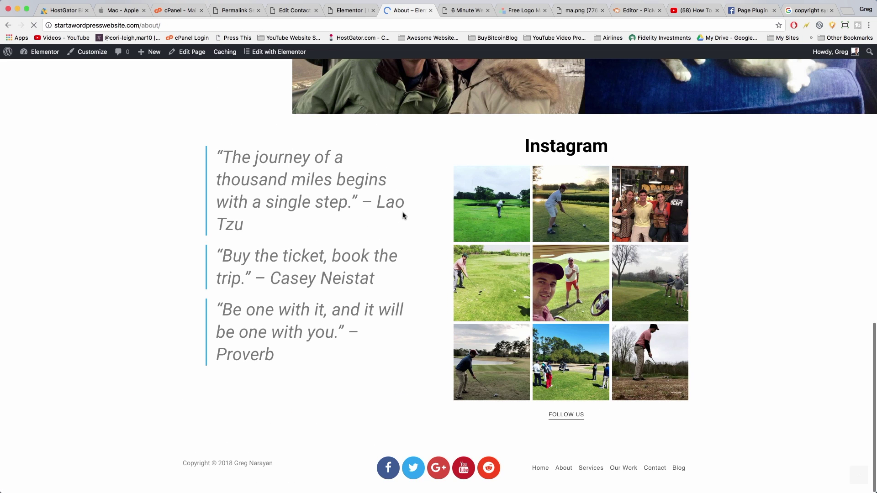